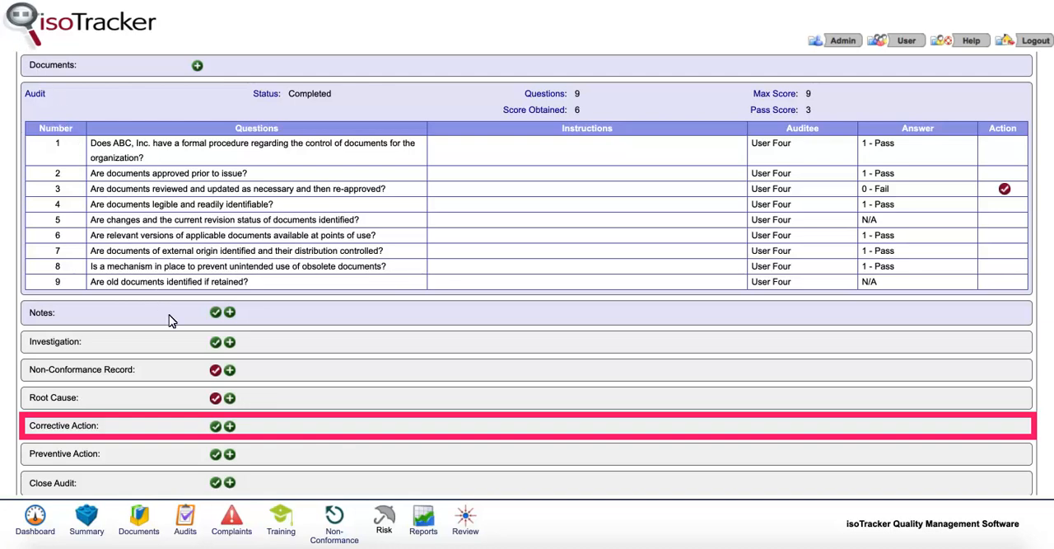
- Start a new corrective action for the audit and link it to non-conformance record NCR-19-00002
click(229, 426)
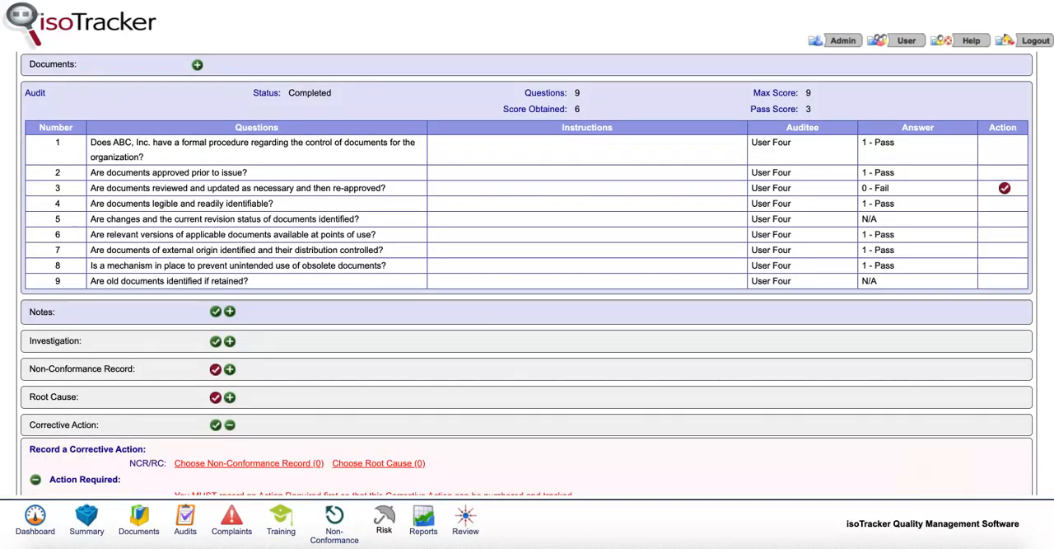
scroll(527, 273, down, 3)
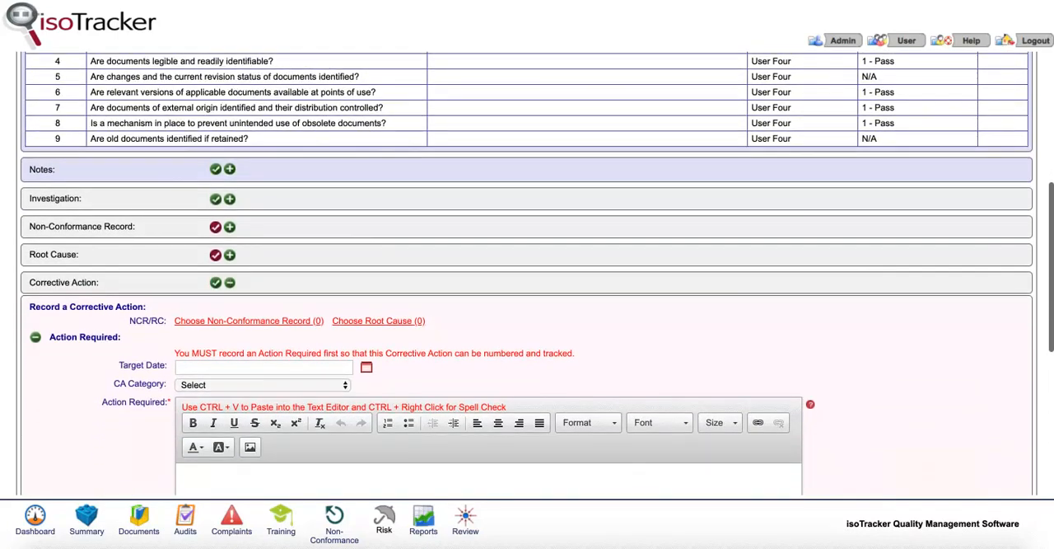
scroll(527, 274, down, 4)
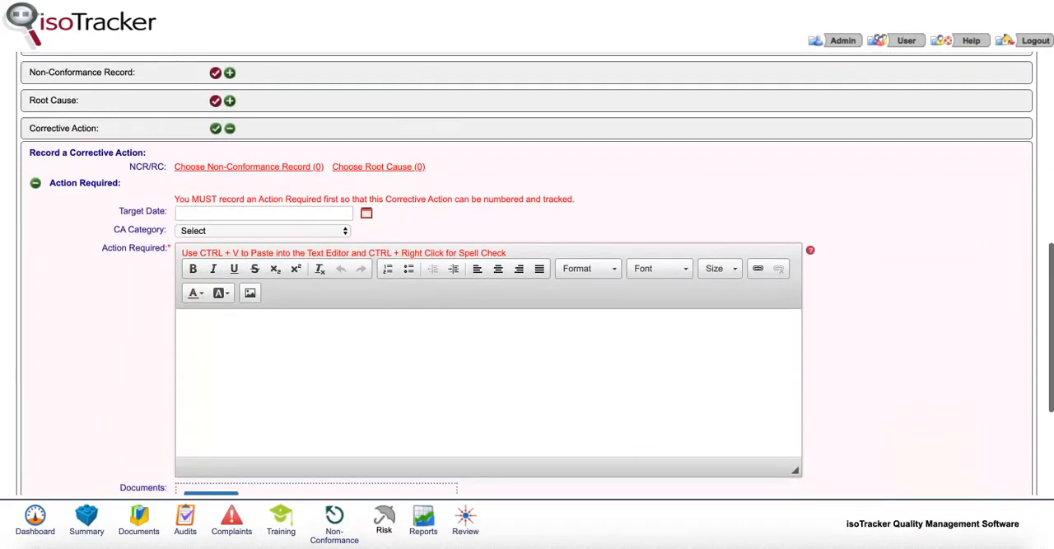
scroll(527, 273, down, 2)
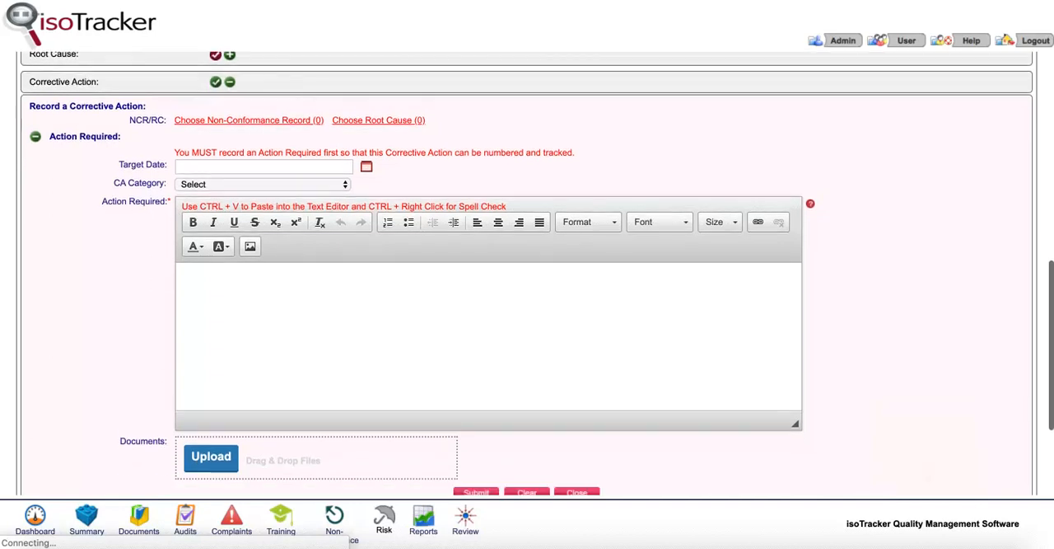
scroll(527, 273, down, 1)
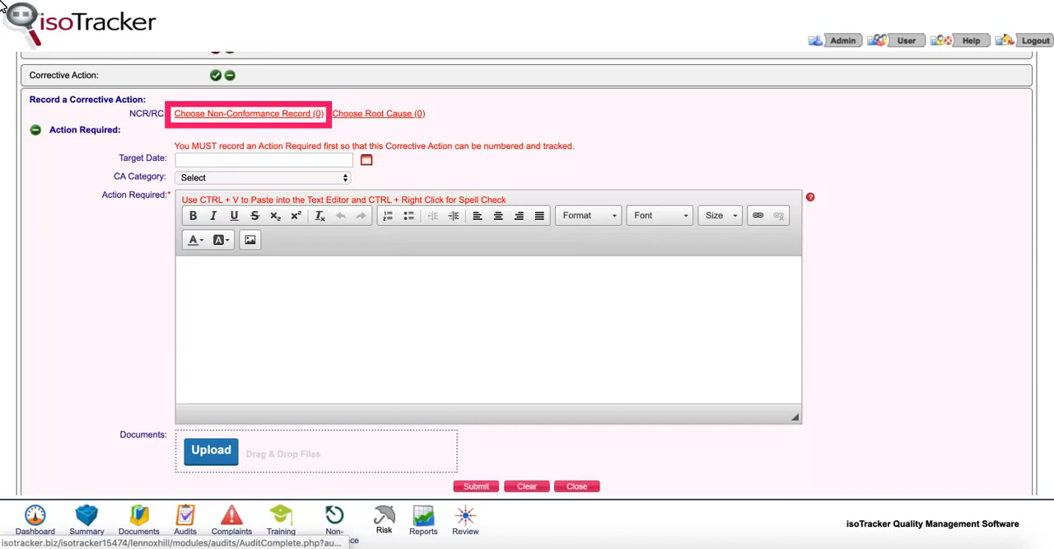
click(178, 115)
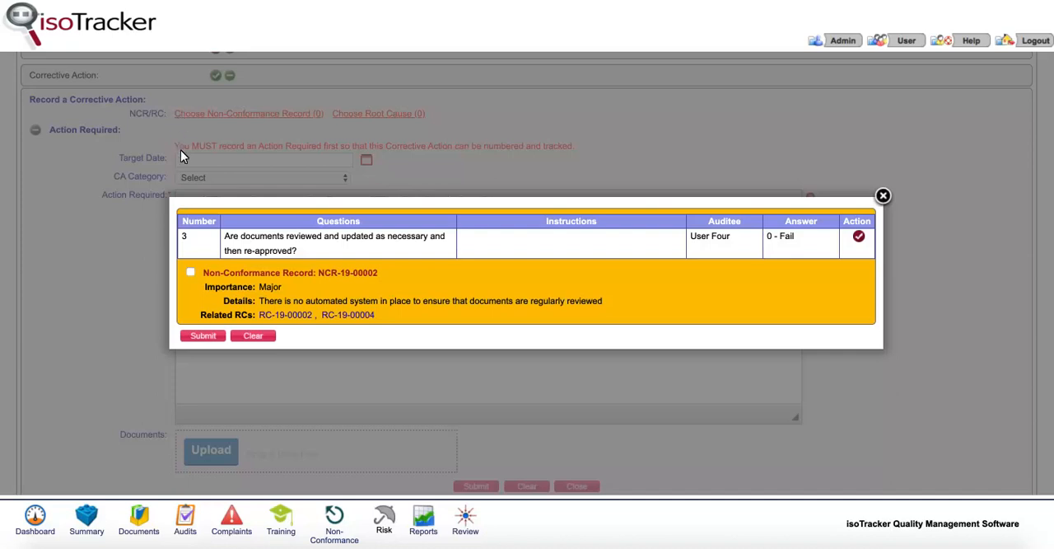
click(191, 274)
click(203, 336)
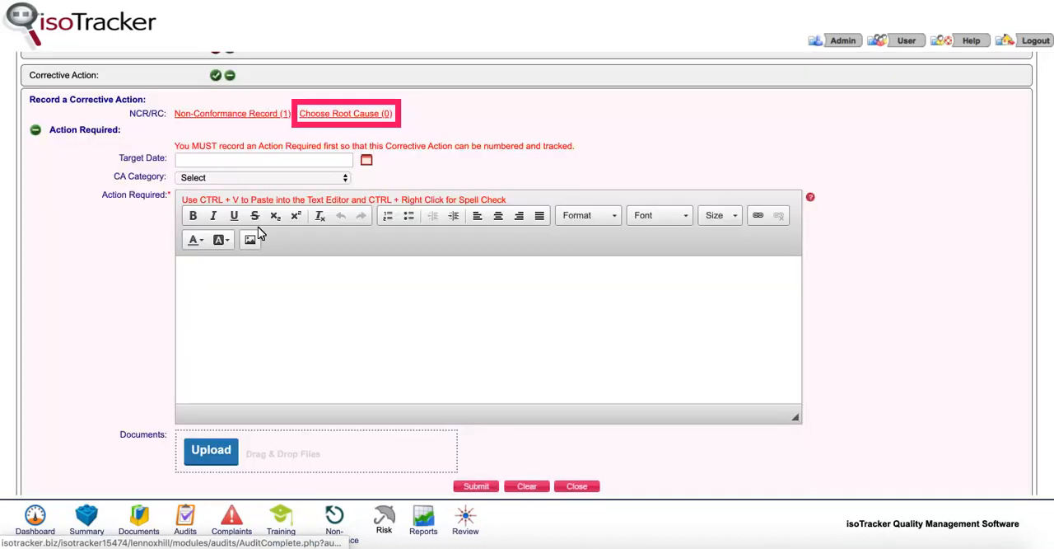
- Link root cause RC-19-00002 to the corrective action
click(327, 115)
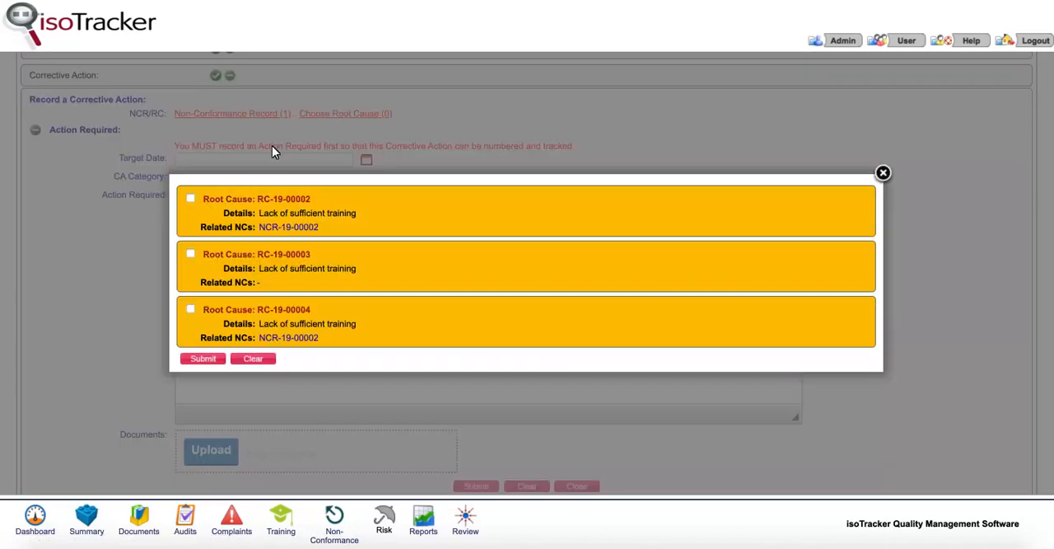
click(191, 199)
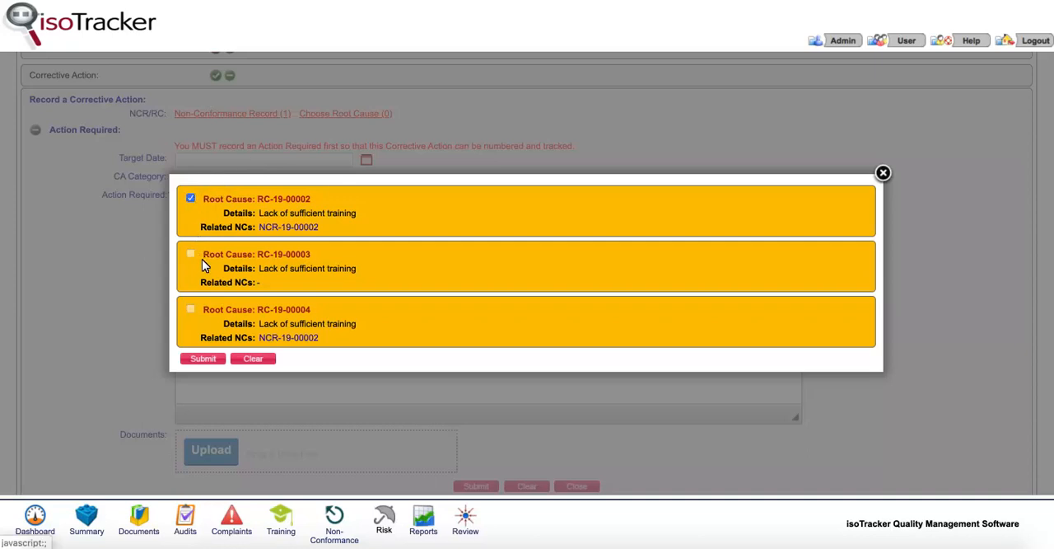
click(217, 359)
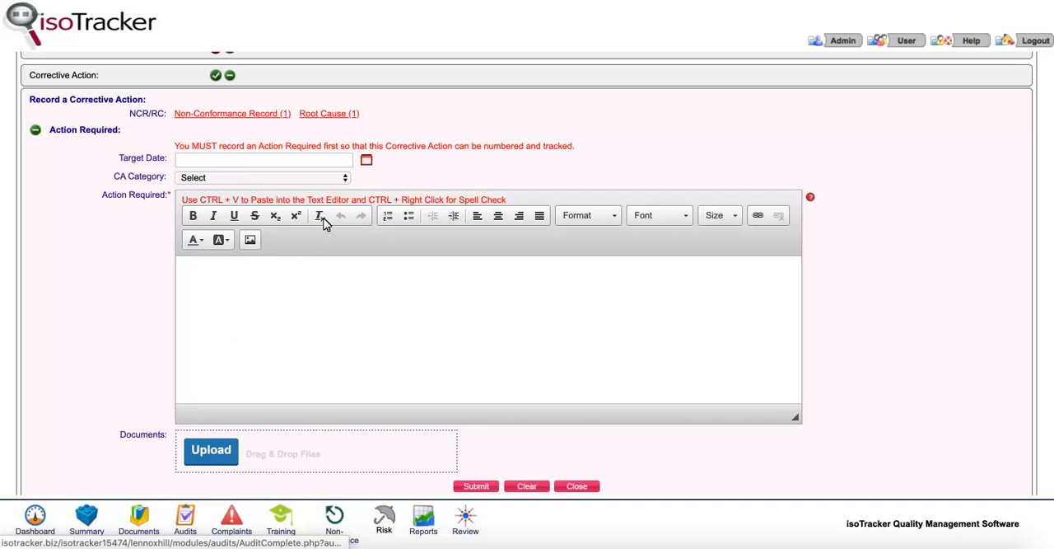
- Set the corrective action's target date to 20-Jan-2020 16:15
click(369, 162)
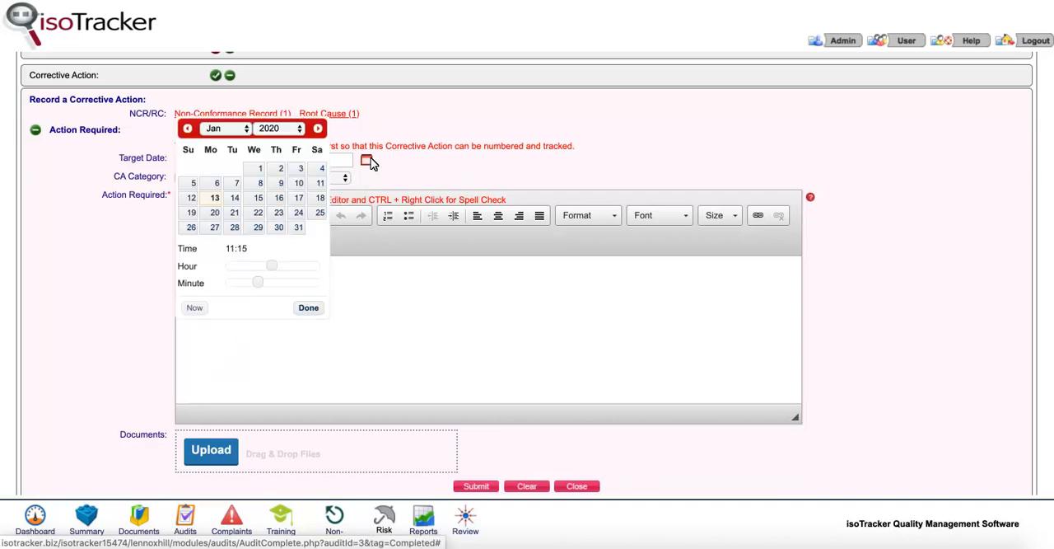
click(213, 215)
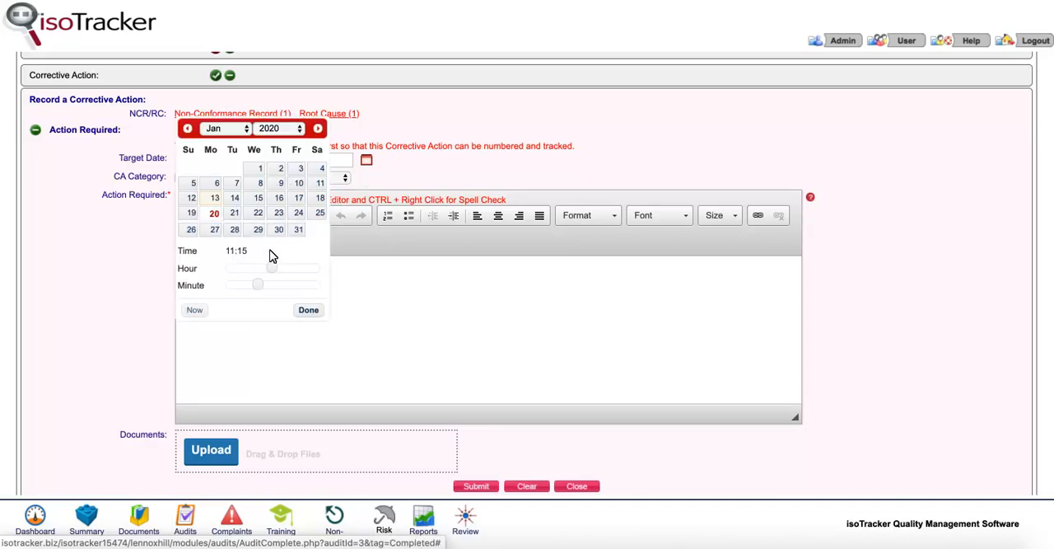
click(294, 270)
click(306, 309)
- Enter "Set up a comprehensive training program" as the action required and submit the corrective action
click(195, 268)
text(Set u)
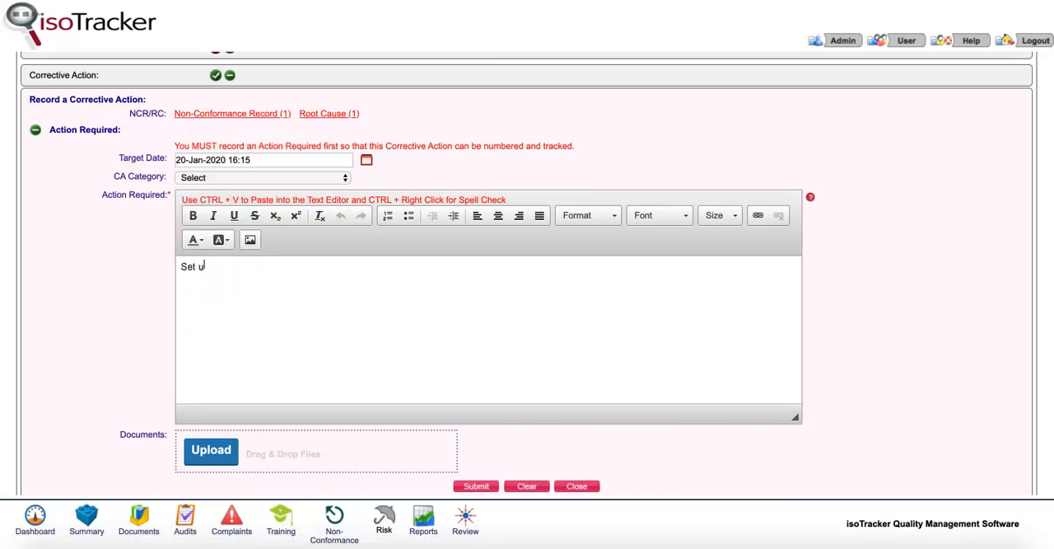
text(p a comprehensive training program)
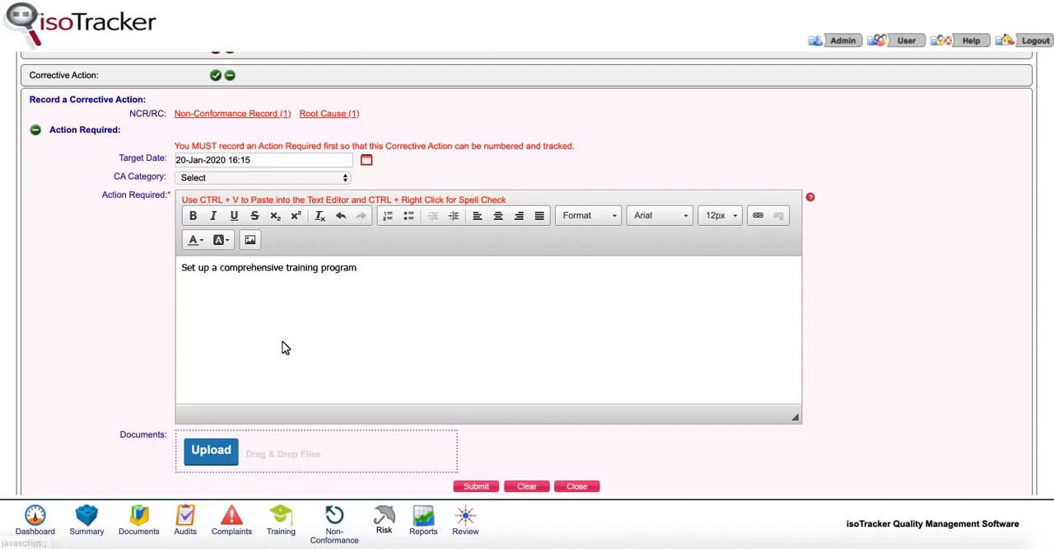
click(468, 487)
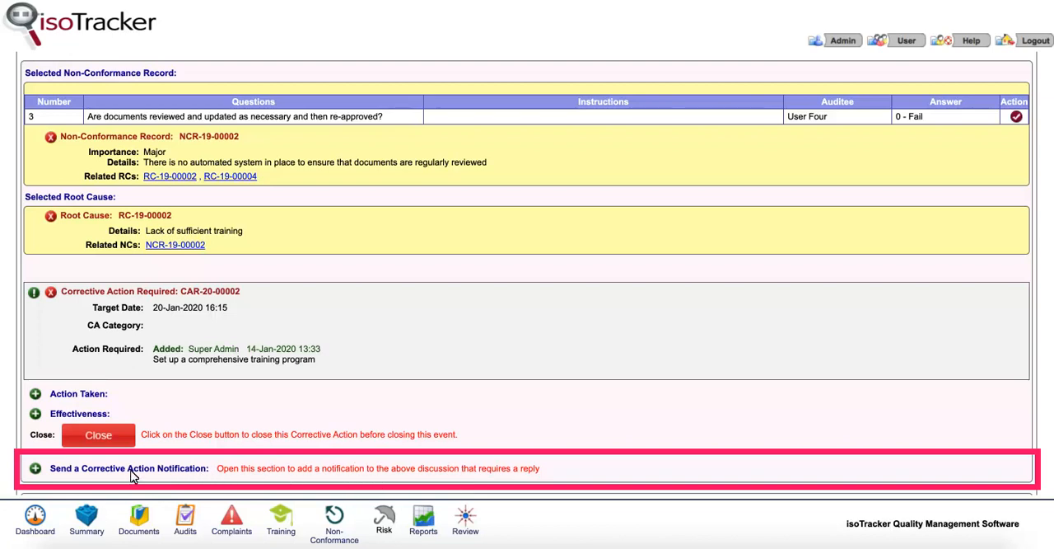
- Start a corrective action notification and add User Nine as its recipient
click(35, 468)
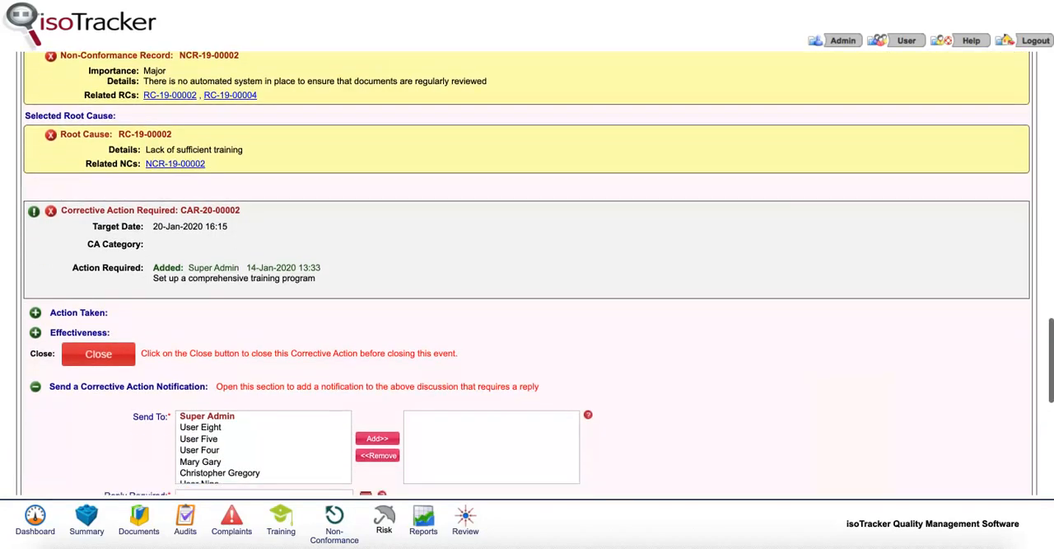
scroll(527, 273, down, 2)
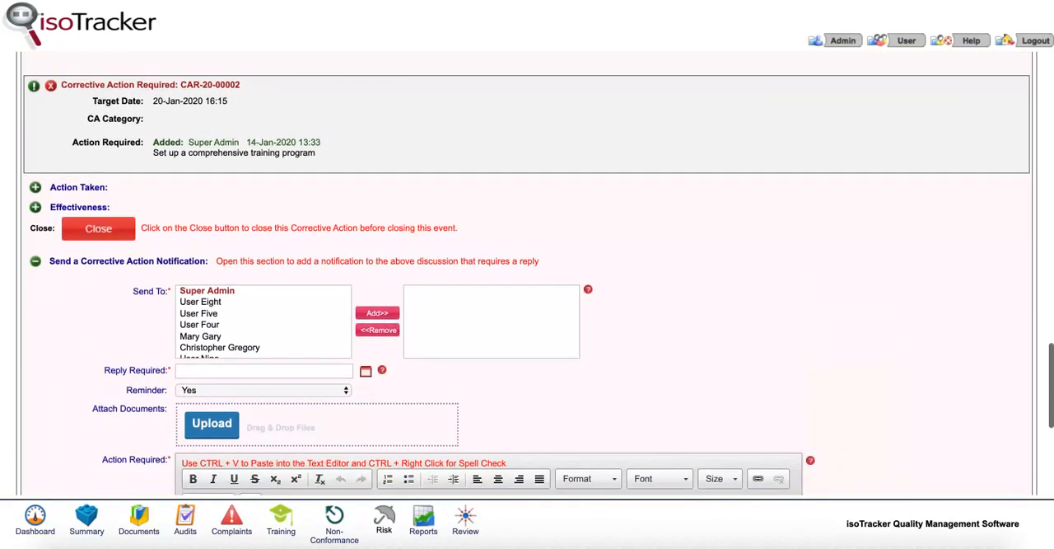
scroll(528, 273, down, 1)
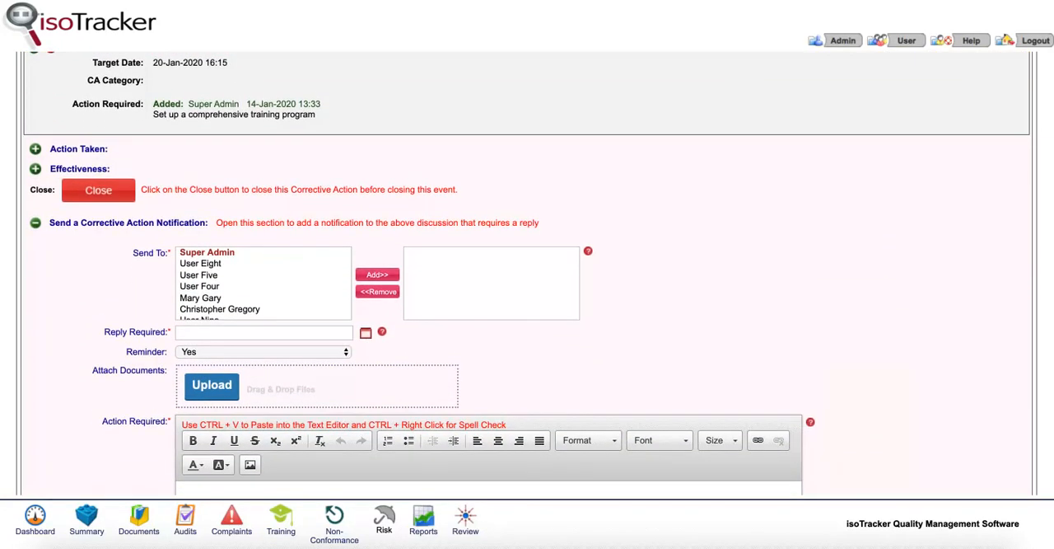
scroll(527, 274, down, 3)
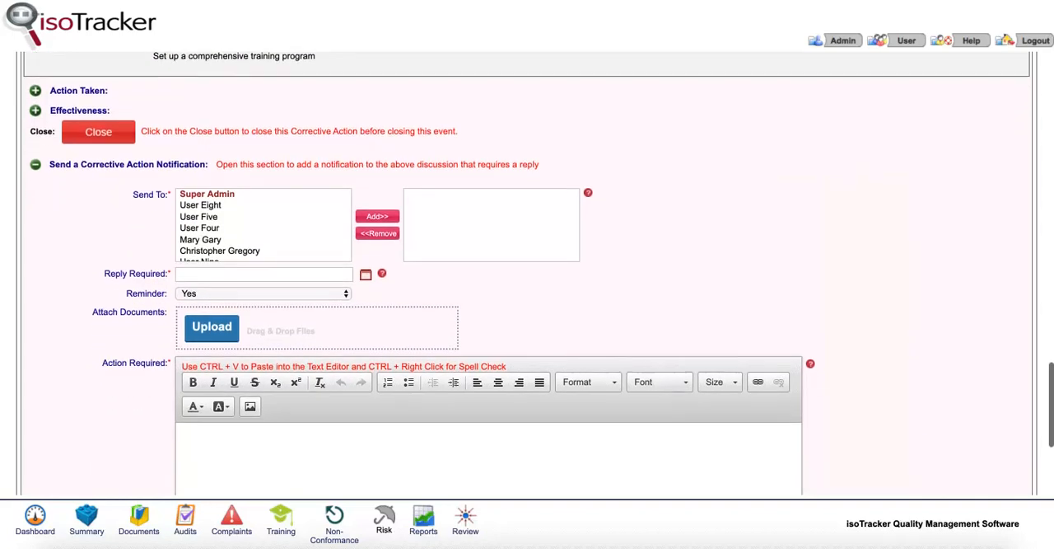
scroll(527, 273, down, 2)
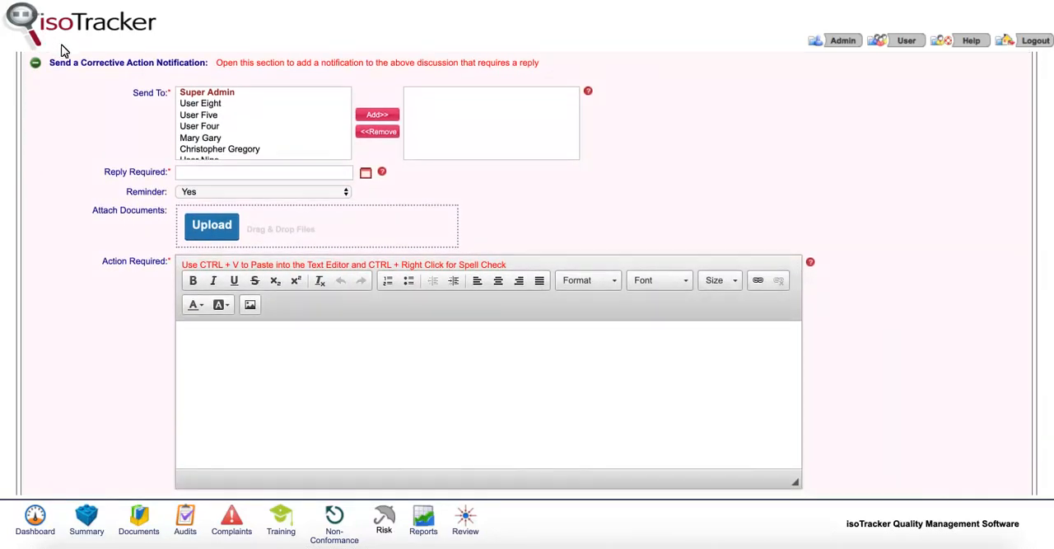
click(218, 160)
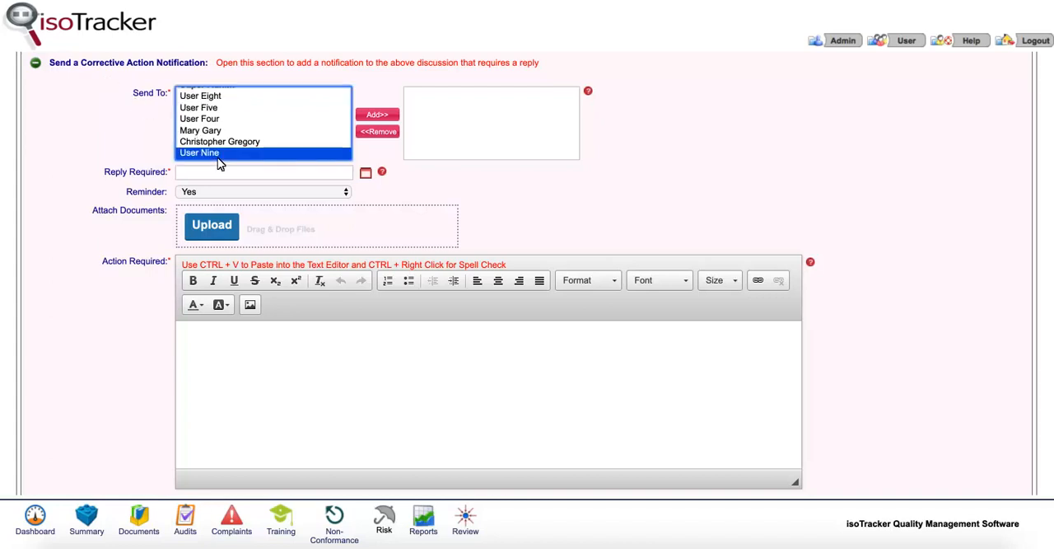
click(367, 118)
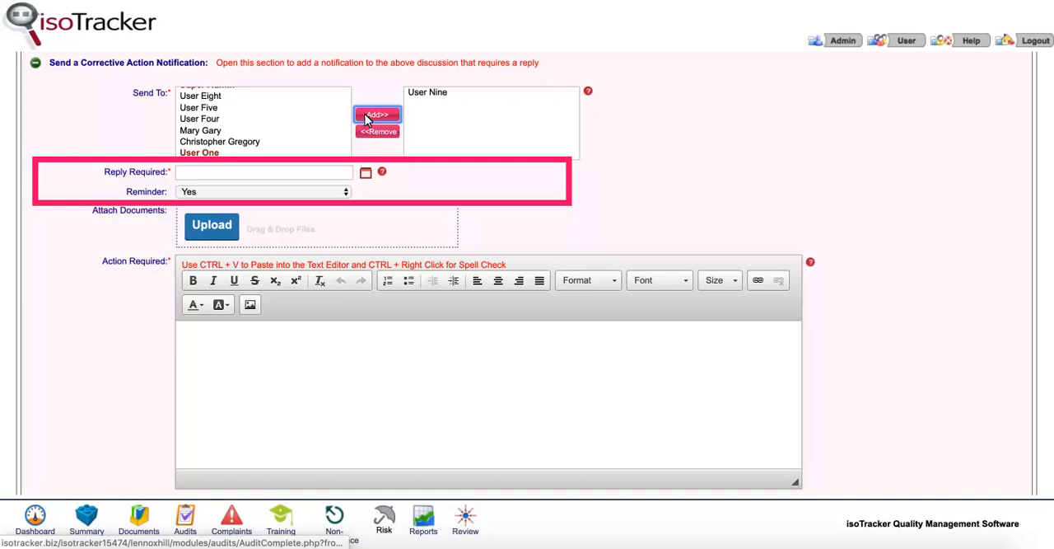
- Set the notification's reply required date to 17-Jan-2020 13:45
click(366, 176)
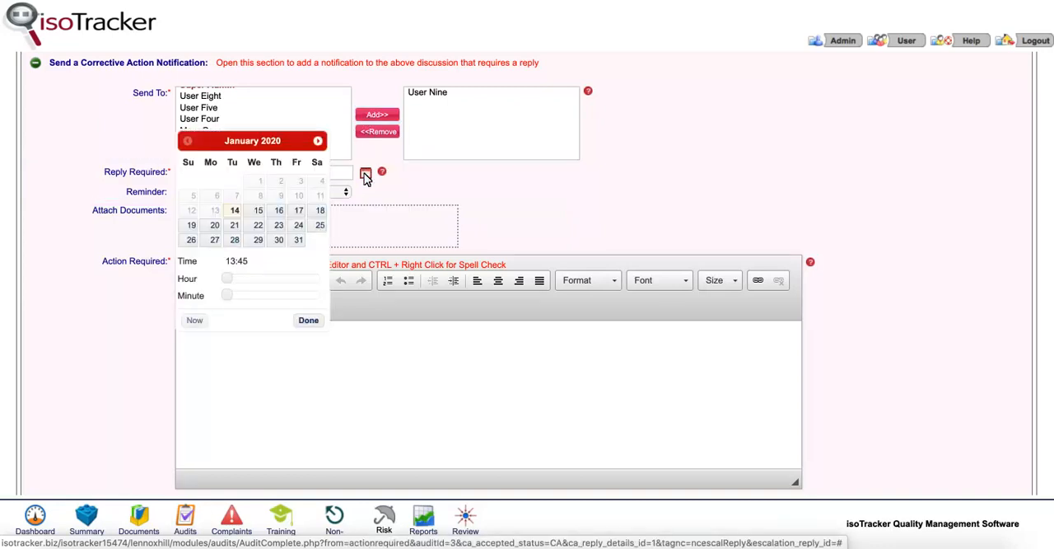
click(298, 213)
click(308, 322)
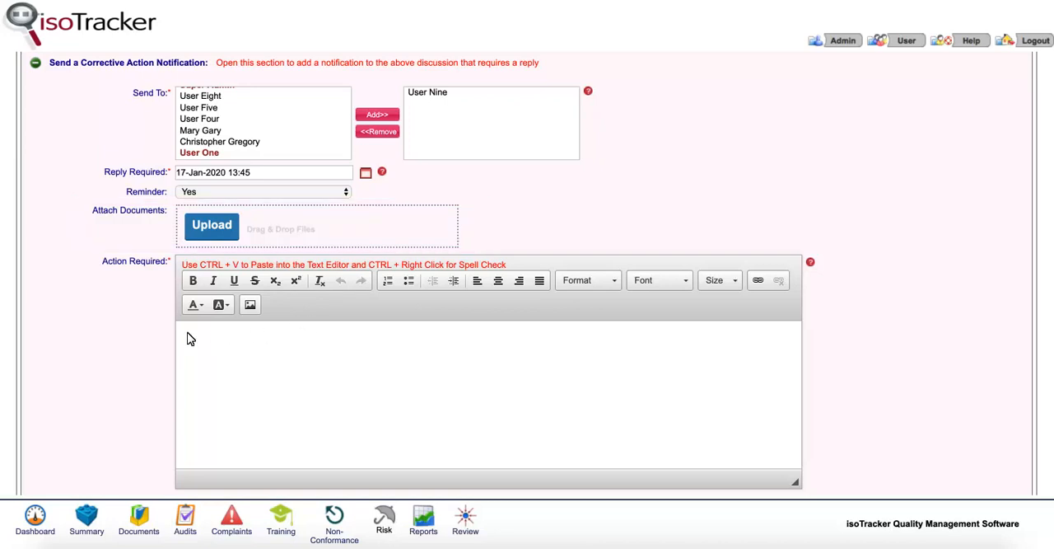
- Enter "Please construct a comprehensive training program so that the problem is not repeated" as the notification's action required and submit it
text(Please construct a comprehensive training pro)
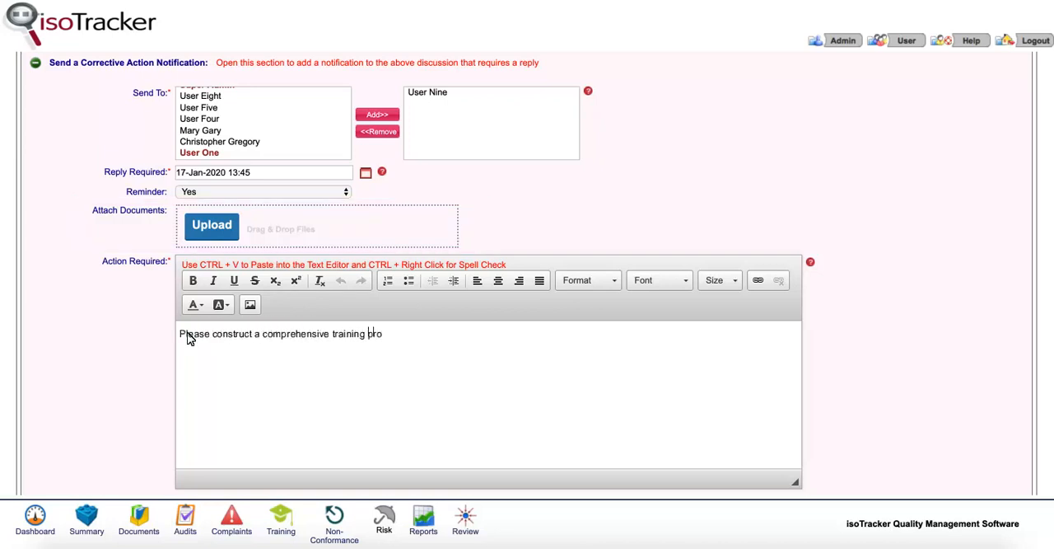
text(gram so that the problem is not repeated)
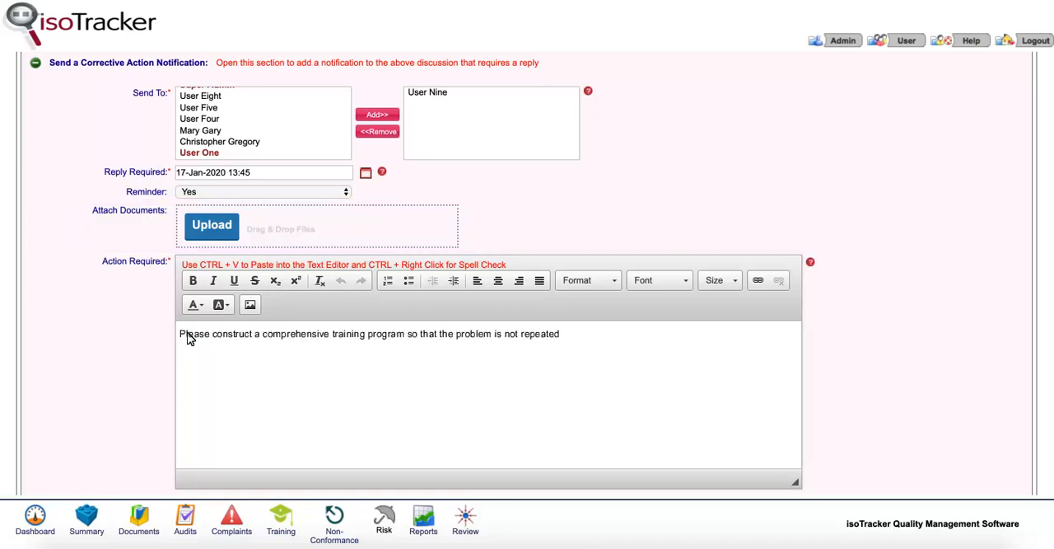
scroll(188, 337, down, 2)
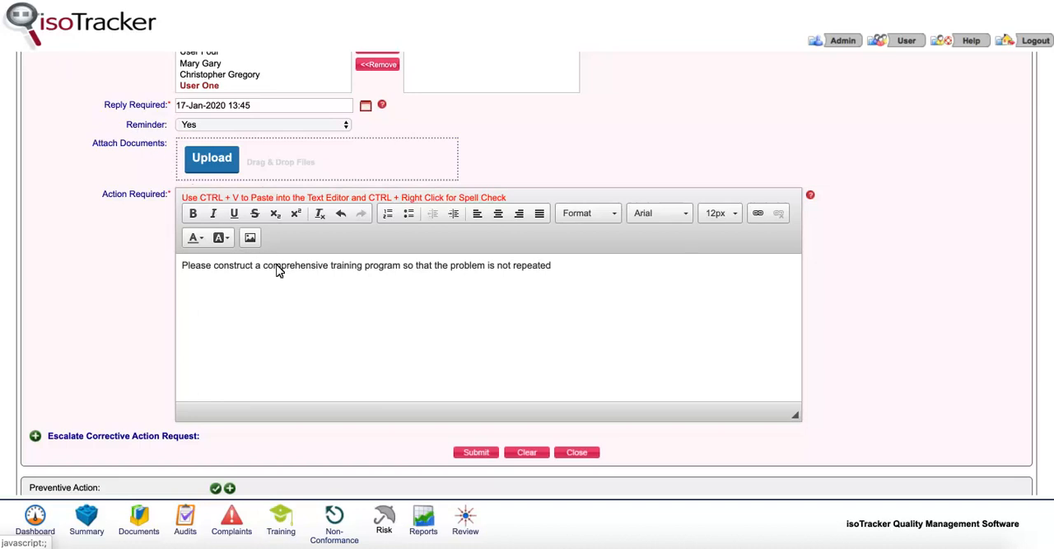
click(475, 452)
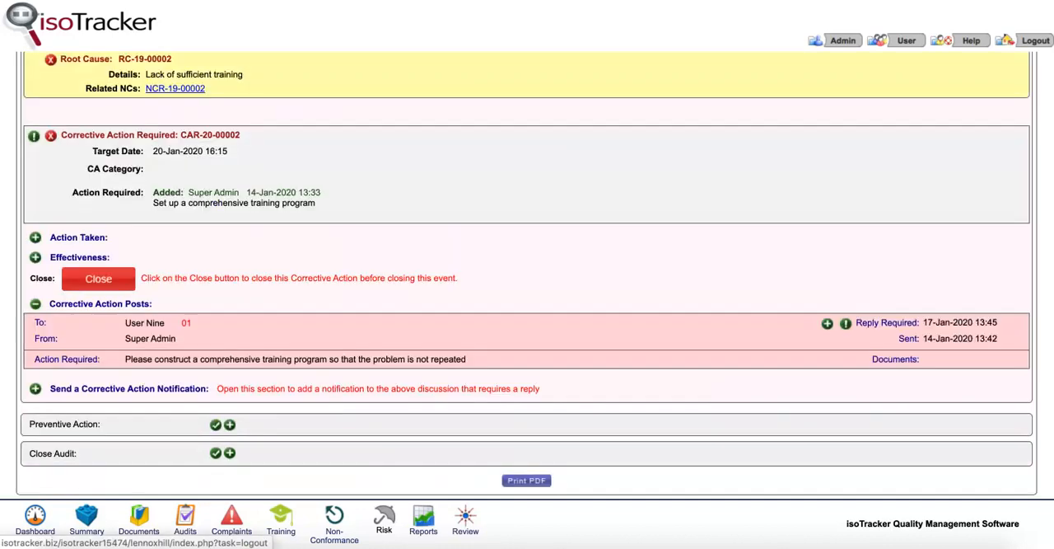